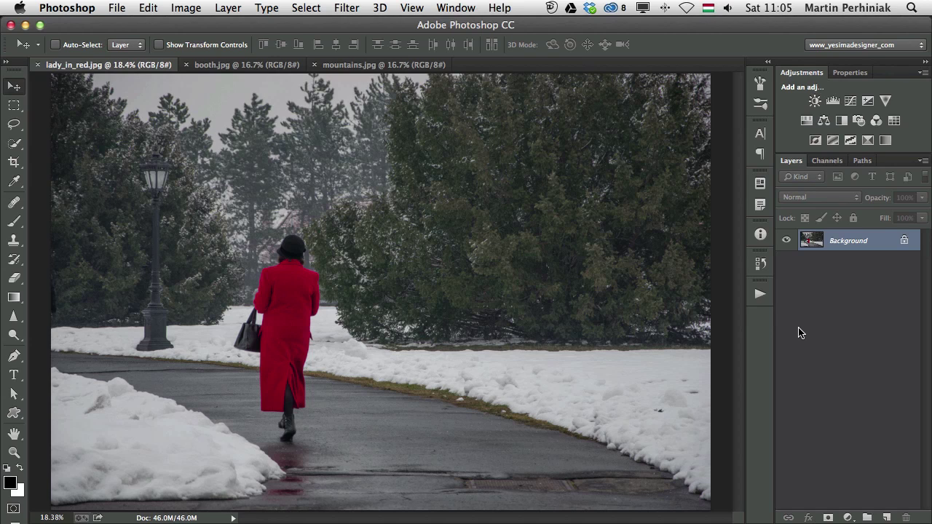
Step: Add a Hue/Saturation adjustment layer to the lady in red photo with Saturation around +75
drag(775, 322, 755, 323)
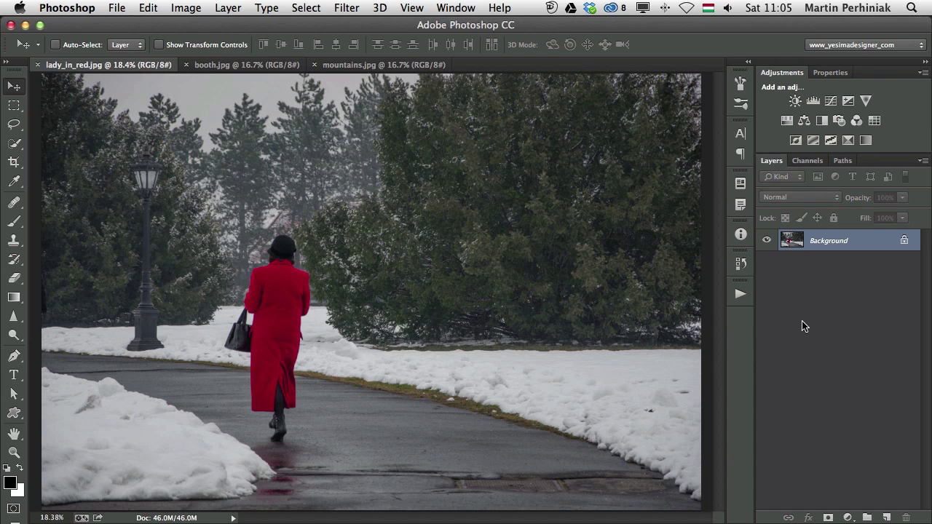
click(791, 122)
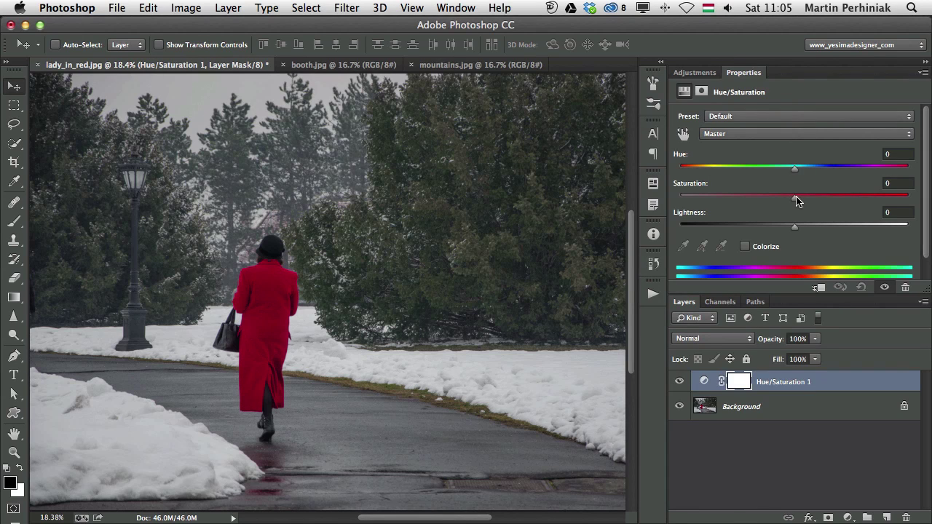
drag(795, 202, 929, 206)
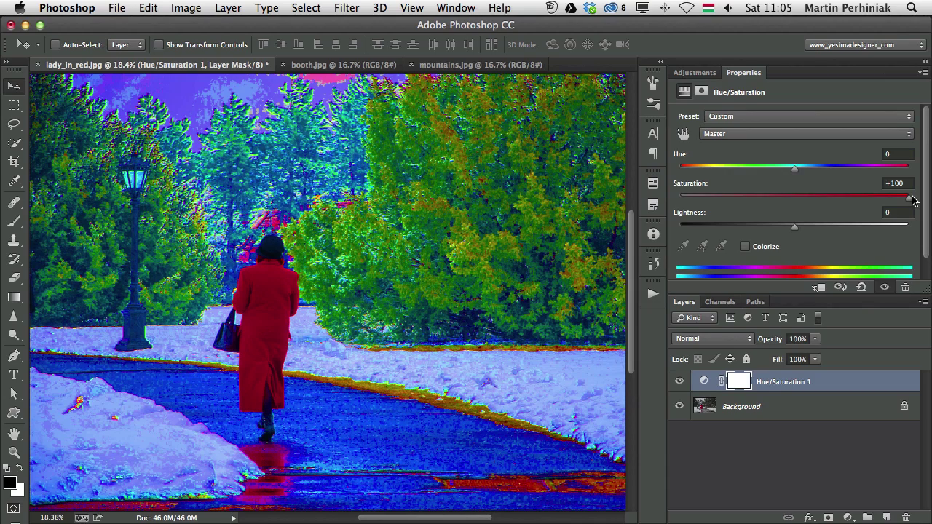
drag(912, 201, 883, 203)
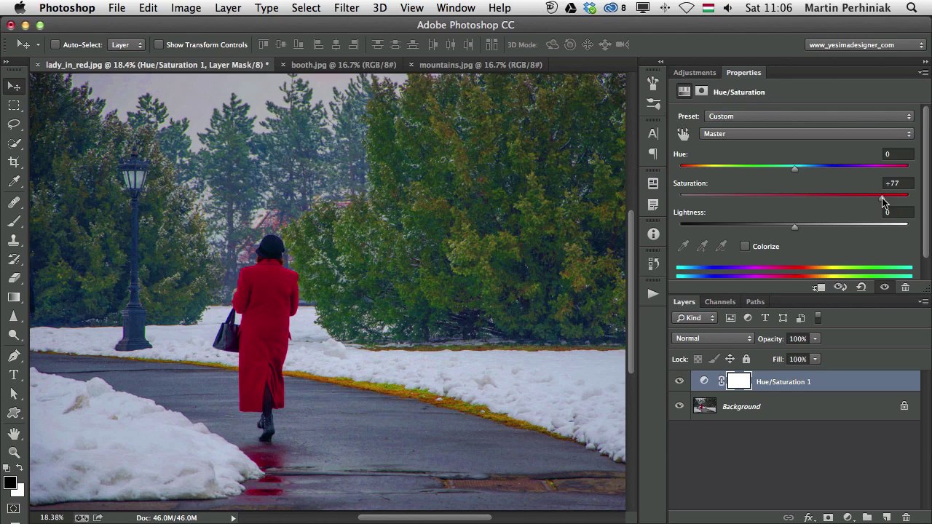
mouse_move(882, 202)
mouse_down()
mouse_move(822, 202)
mouse_move(881, 204)
mouse_up()
Step: Delete the Hue/Saturation layer and add a Vibrance adjustment layer with Vibrance at +100
key(Delete)
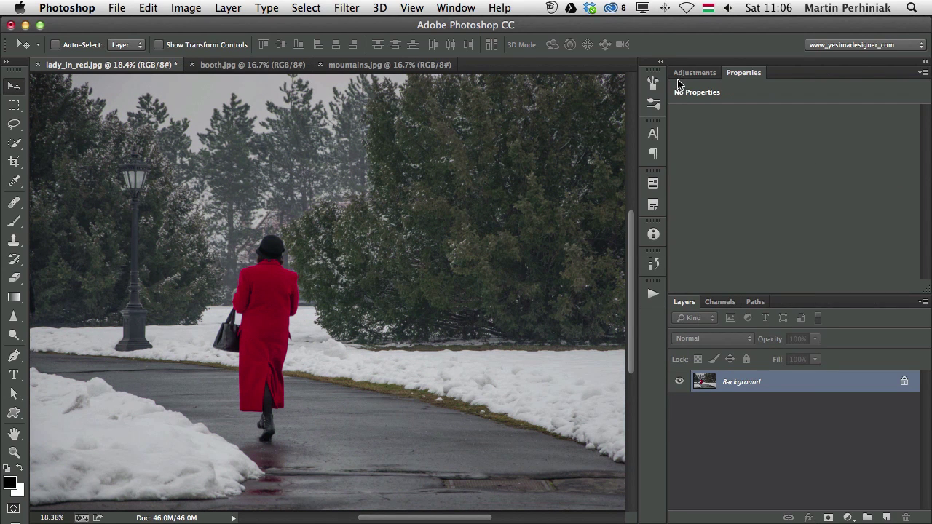
drag(678, 83, 690, 82)
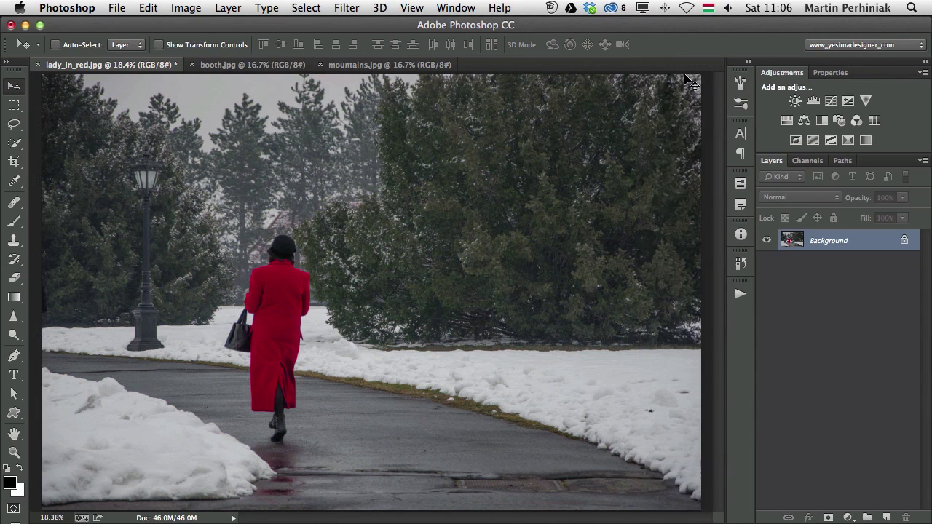
click(866, 102)
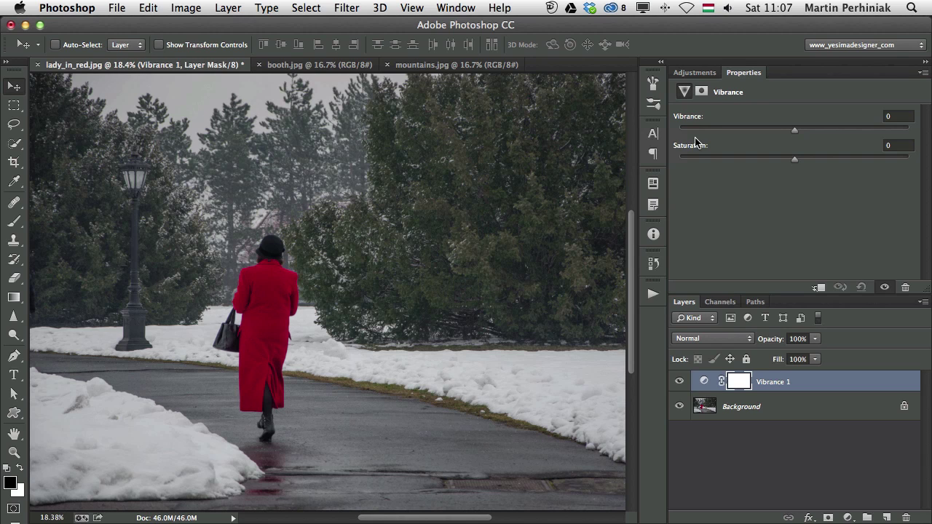
drag(794, 131, 925, 133)
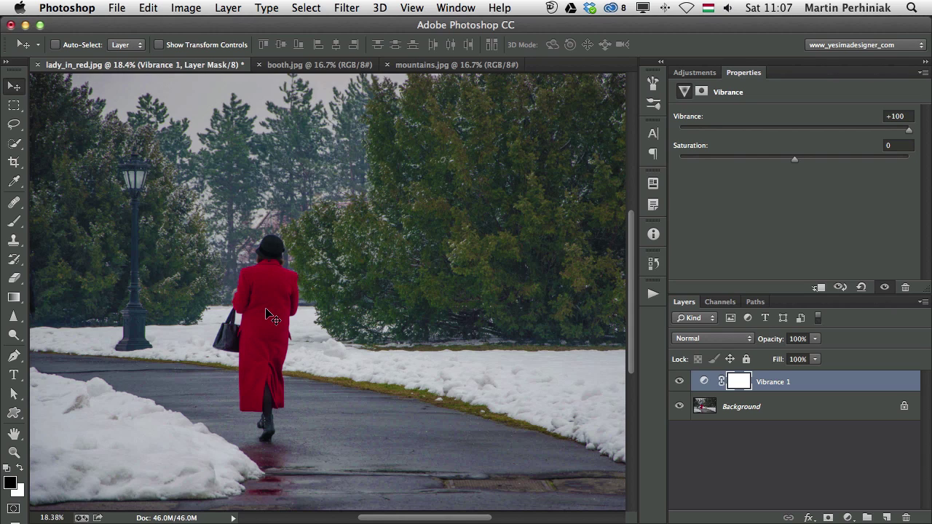
Step: Raise Vibrance 1's Saturation to +28, then paint the red coat out of its mask with a 495 px brush at 50% opacity
click(809, 161)
drag(810, 161, 826, 160)
key(b)
drag(235, 281, 278, 288)
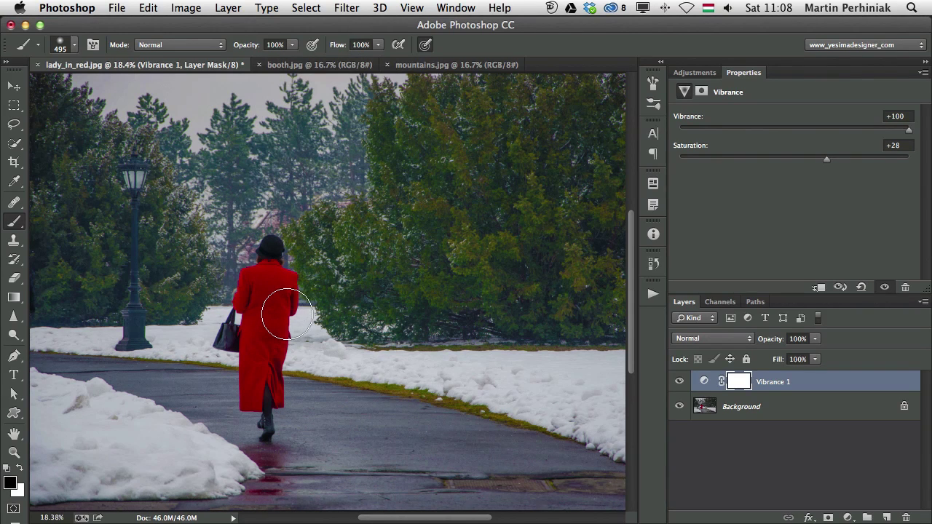
key(5)
mouse_move(266, 400)
mouse_down()
mouse_move(268, 264)
mouse_move(244, 304)
mouse_move(250, 334)
mouse_move(283, 301)
mouse_move(280, 278)
mouse_move(272, 394)
mouse_move(277, 331)
mouse_move(261, 265)
mouse_move(286, 325)
mouse_move(278, 431)
mouse_move(251, 341)
mouse_move(243, 407)
mouse_move(277, 270)
mouse_move(264, 374)
mouse_up()
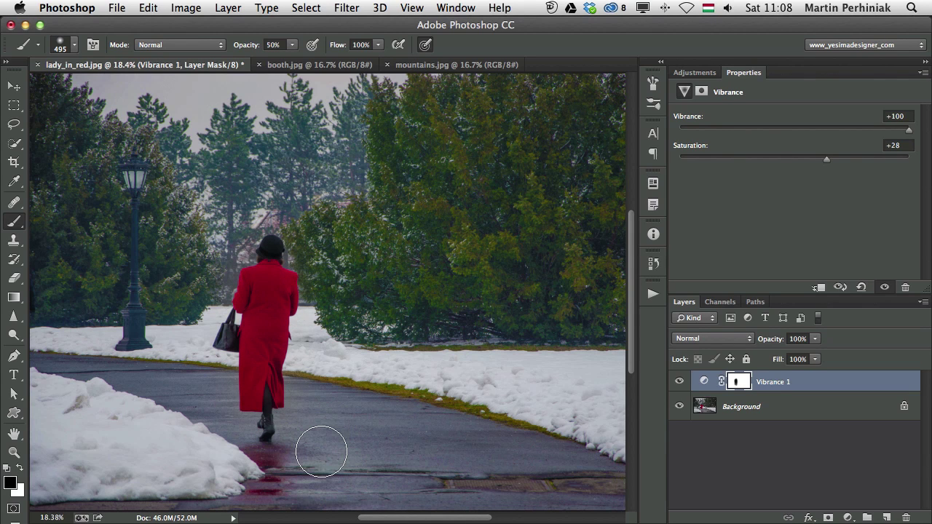
shift+click(739, 383)
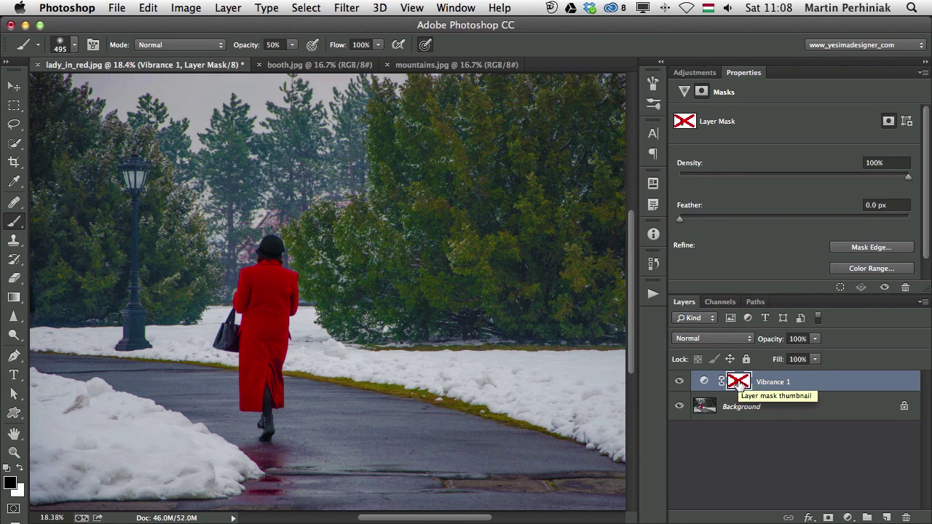
shift+click(738, 383)
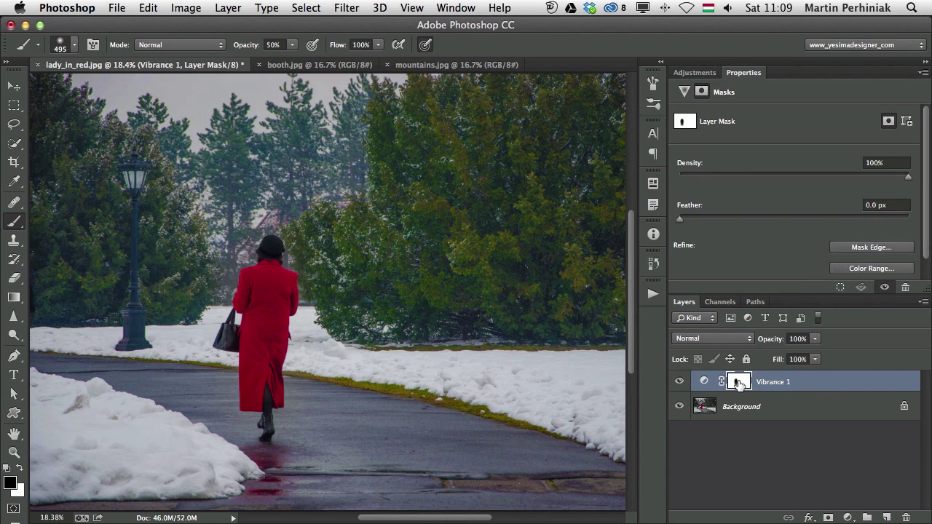
click(680, 382)
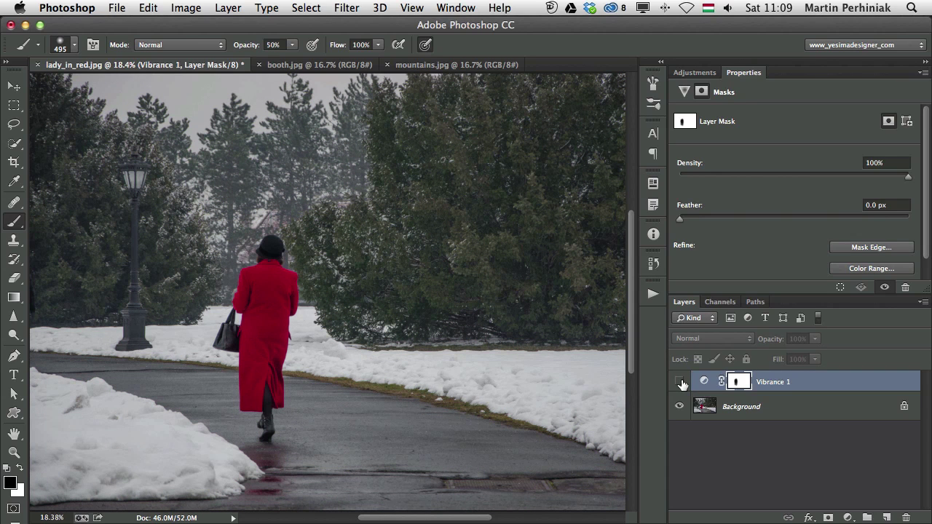
click(680, 383)
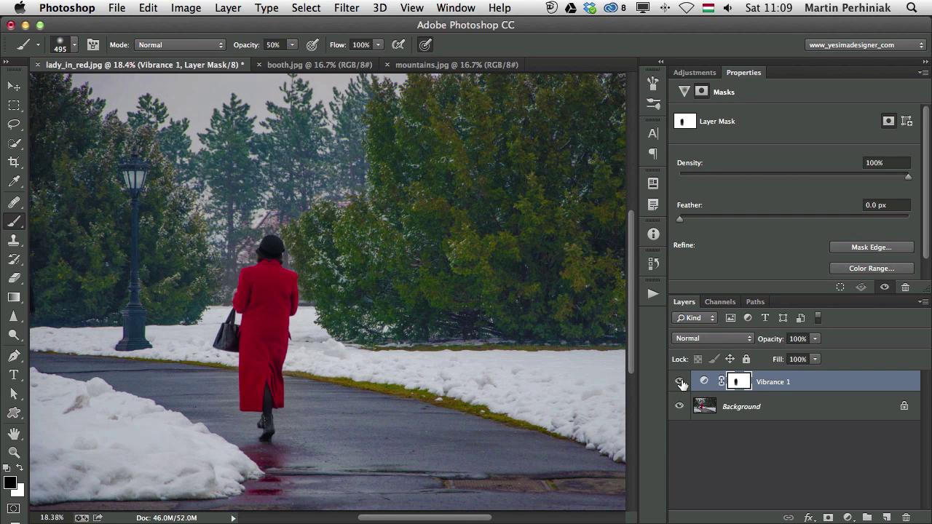
click(680, 382)
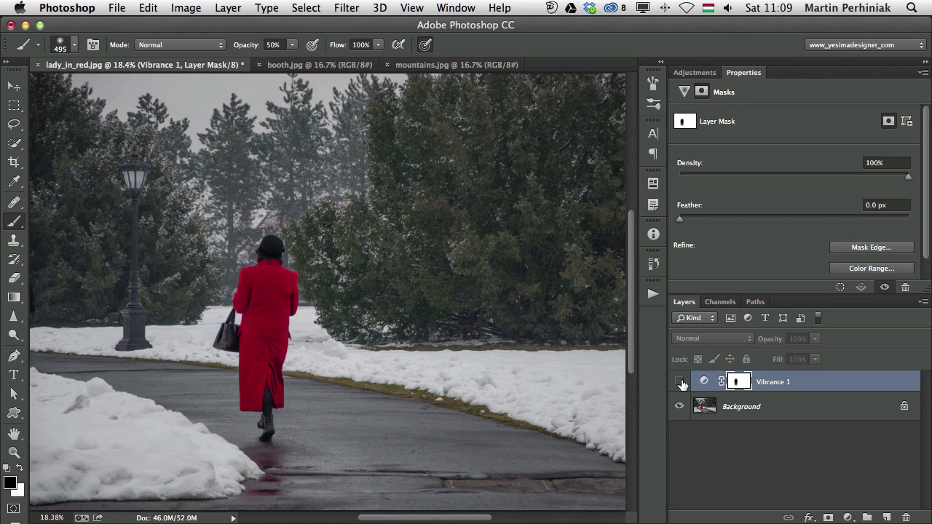
click(680, 382)
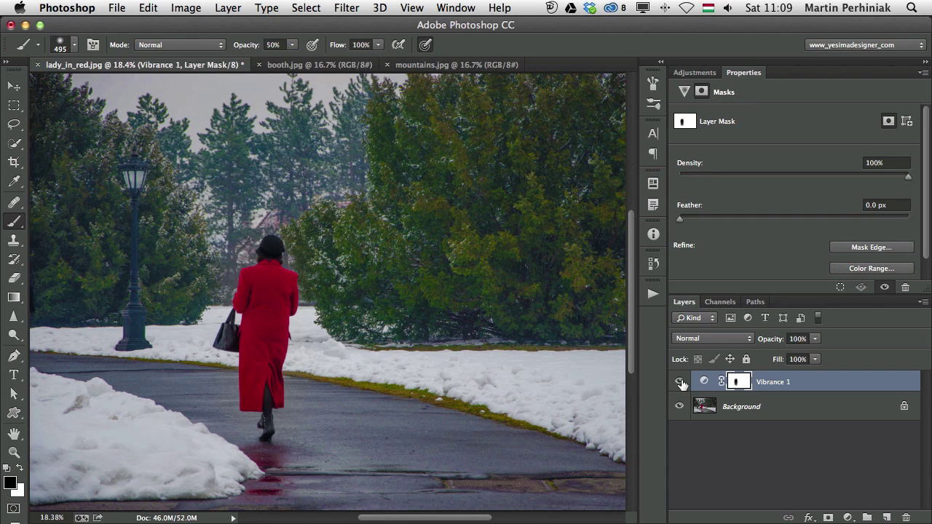
shift+click(739, 382)
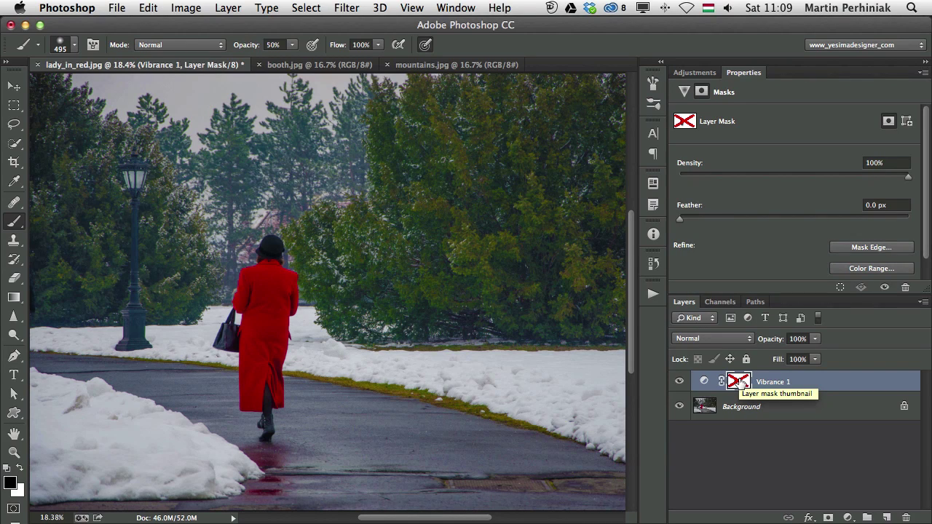
shift+click(740, 382)
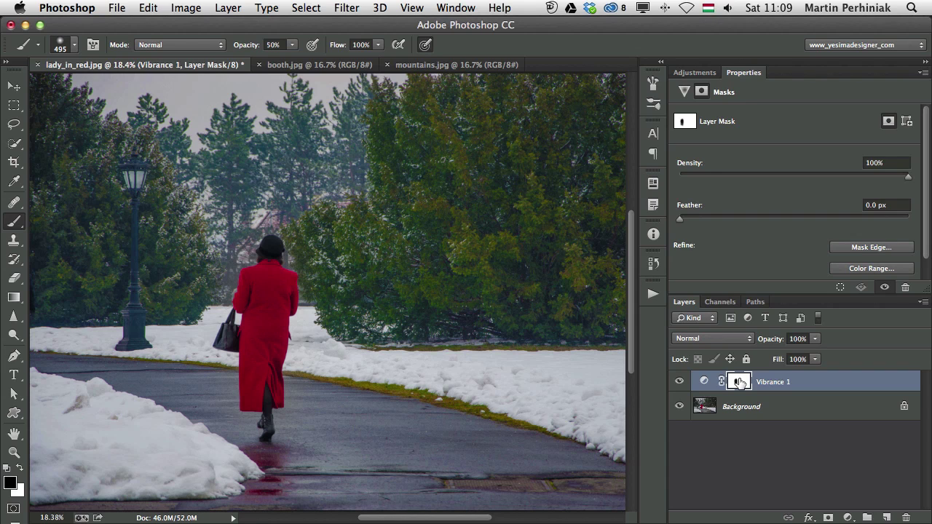
Step: Switch to booth.jpg, fit it in the window, and add a Vibrance layer at +100
click(300, 64)
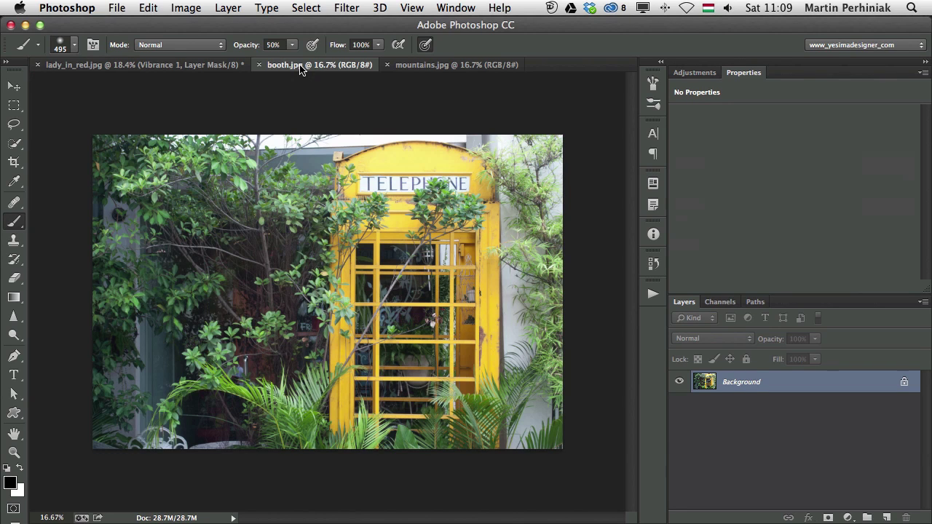
key(super+0)
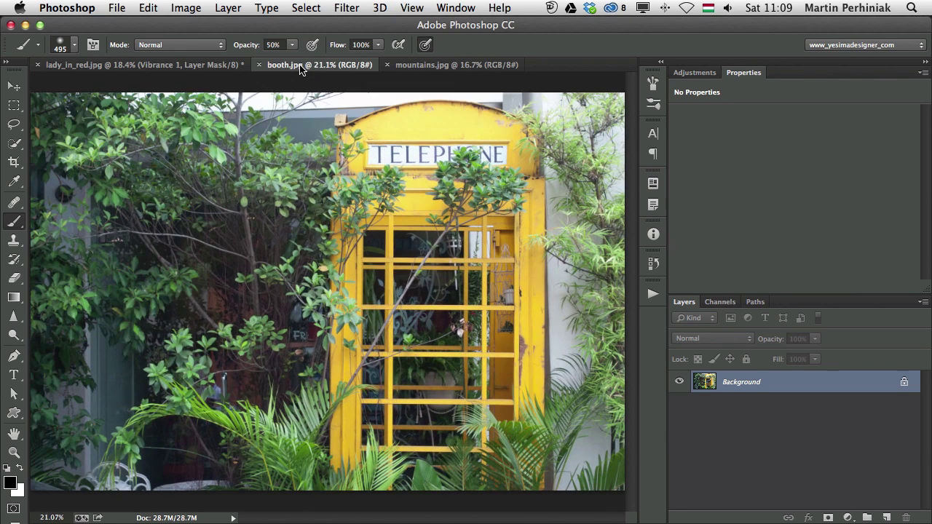
click(688, 74)
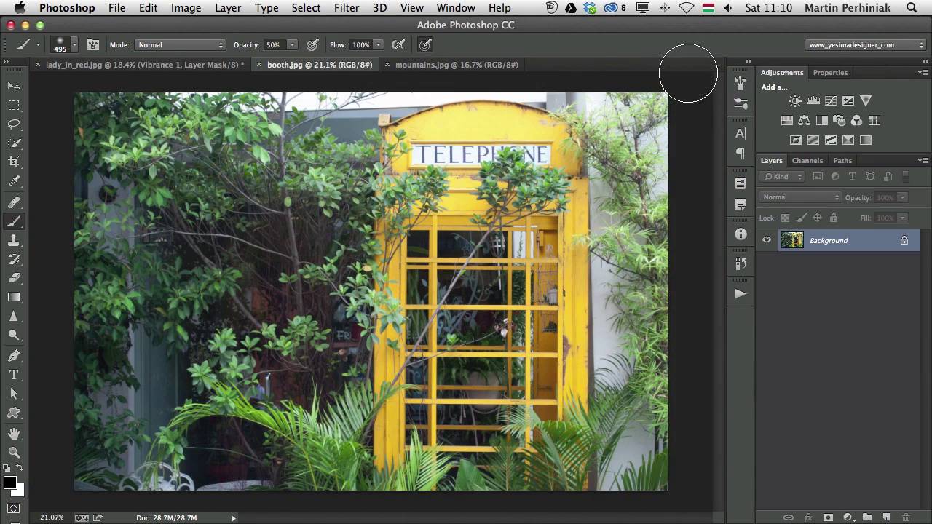
click(867, 102)
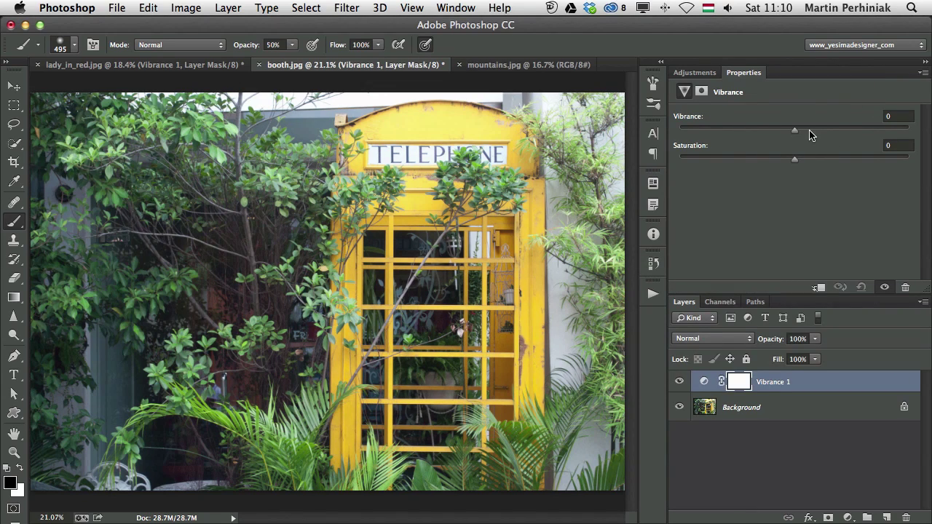
drag(809, 131, 916, 132)
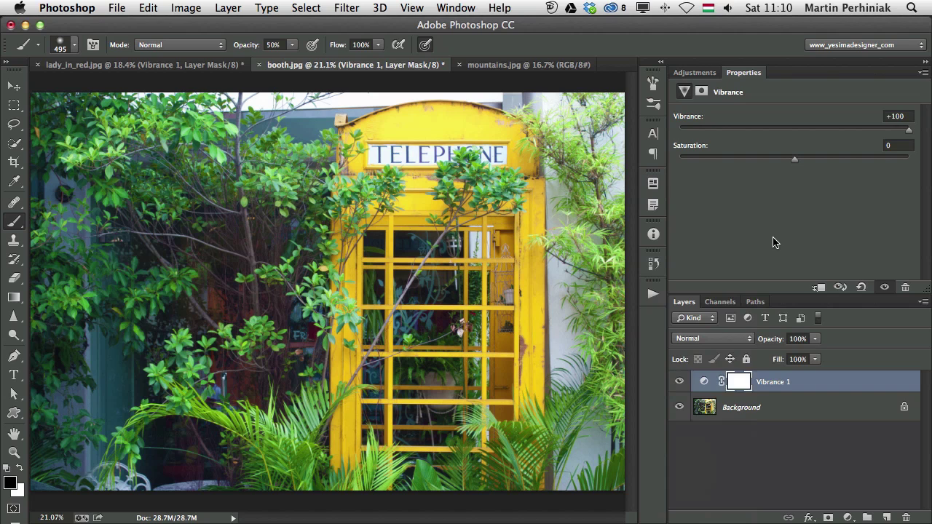
Step: Set the Vibrance layer to Multiply blending at 85% opacity, after briefly trying Color Burn
click(733, 340)
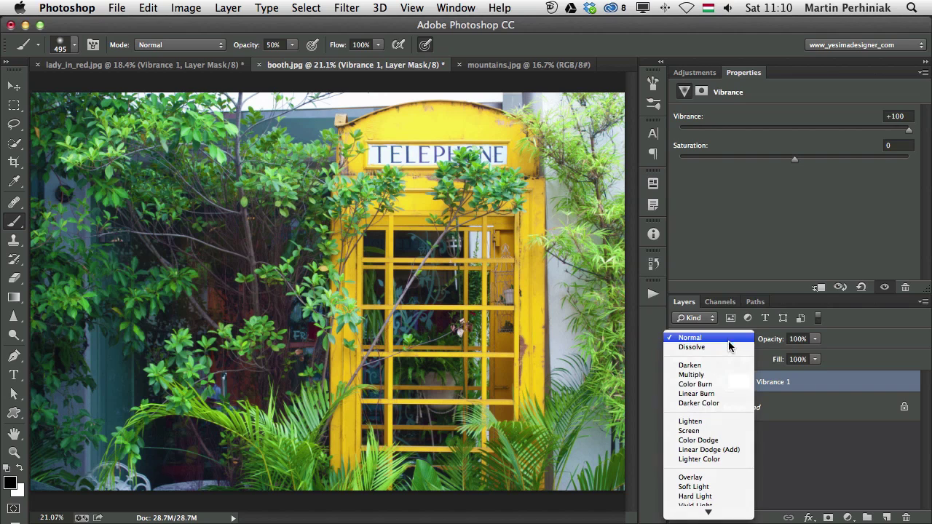
click(703, 375)
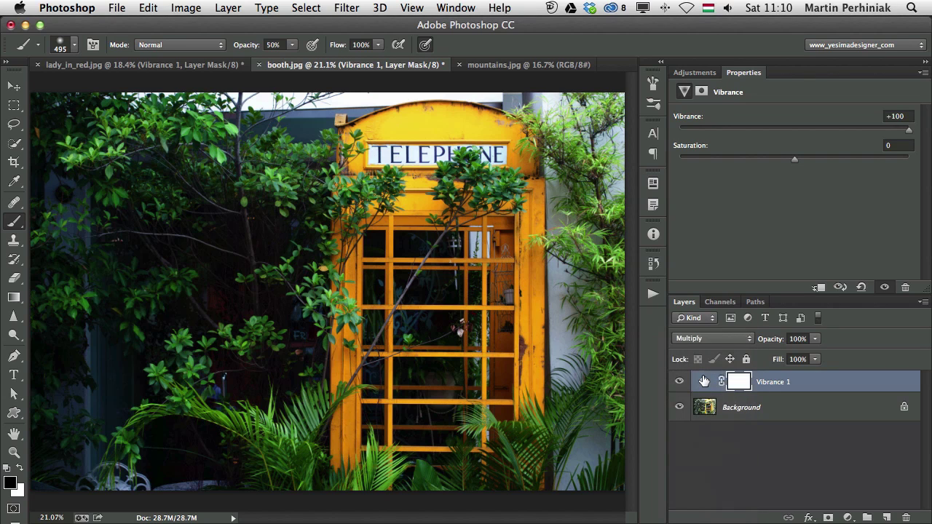
click(709, 339)
click(709, 349)
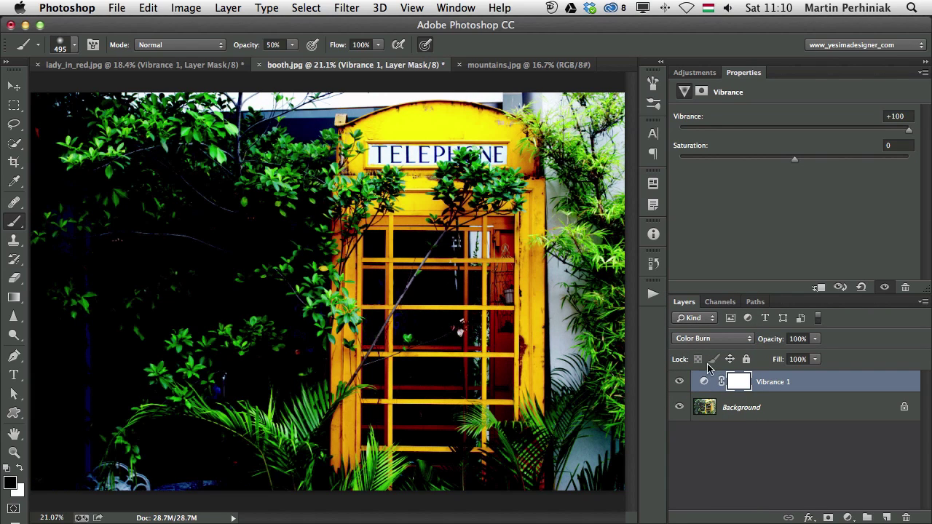
mouse_move(769, 344)
mouse_down()
mouse_move(741, 346)
mouse_move(769, 342)
mouse_up()
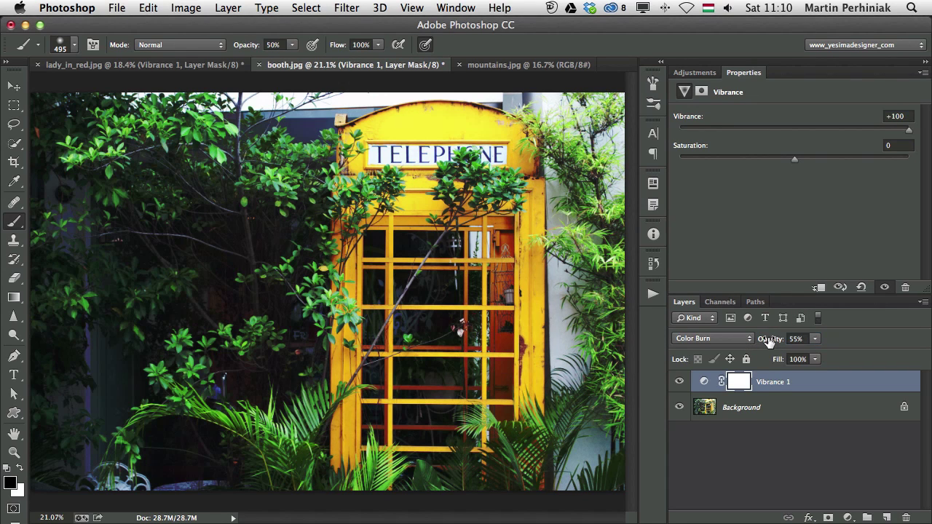
click(745, 339)
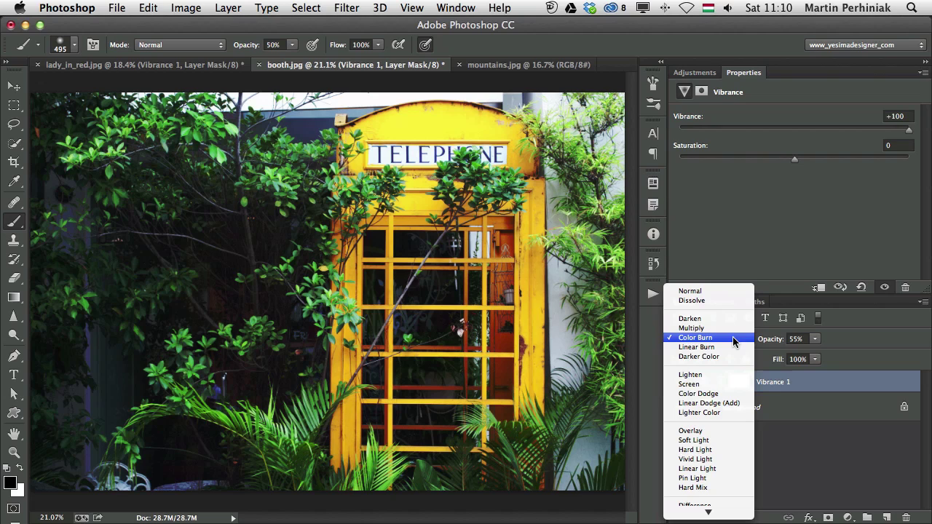
click(723, 334)
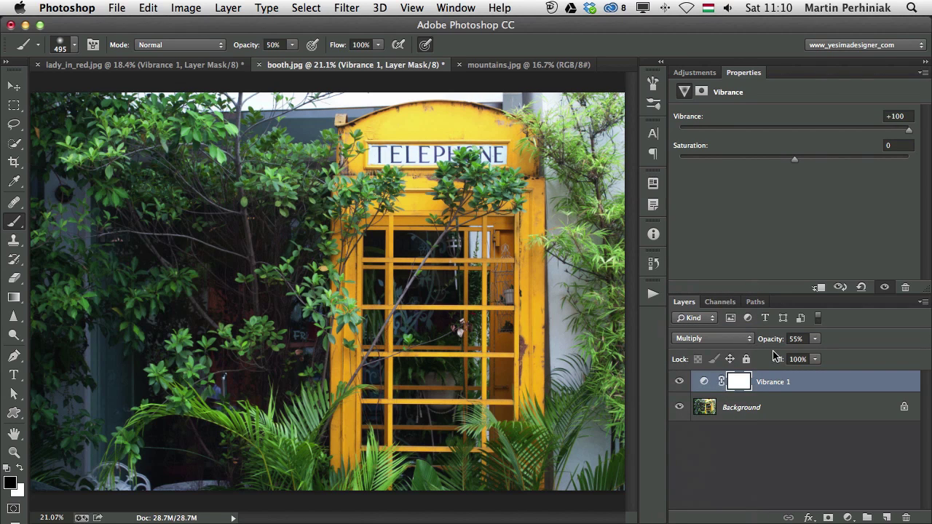
mouse_move(770, 340)
mouse_down()
mouse_move(783, 342)
mouse_move(775, 343)
mouse_up()
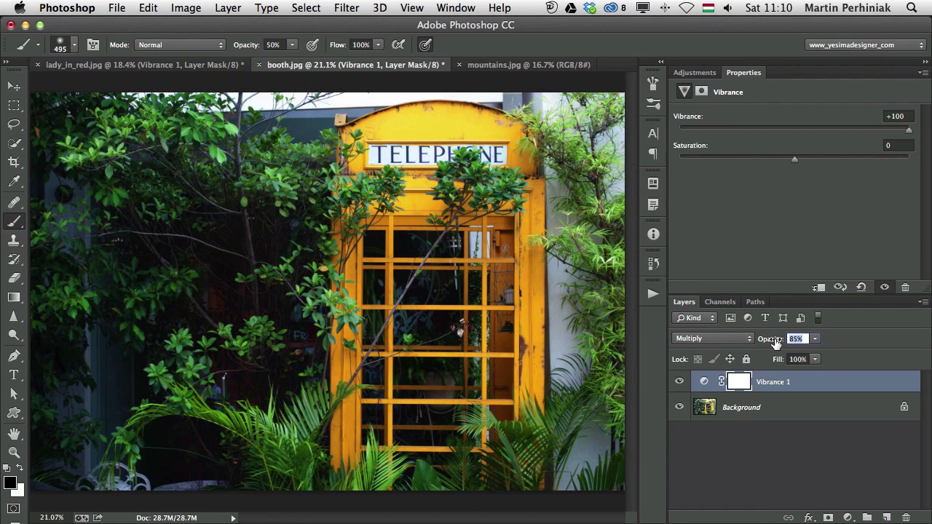
Step: Toggle the Vibrance layer off and on to compare, then raise Saturation to +9
click(680, 382)
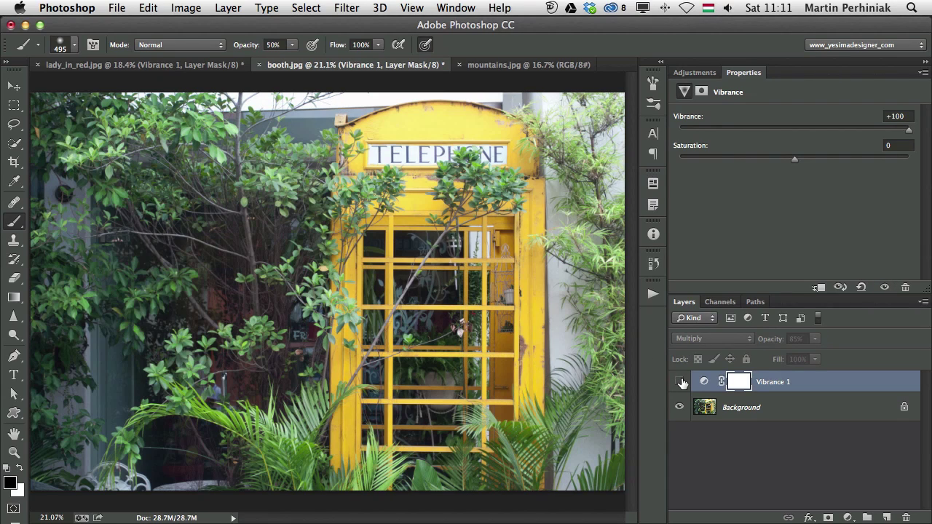
click(680, 382)
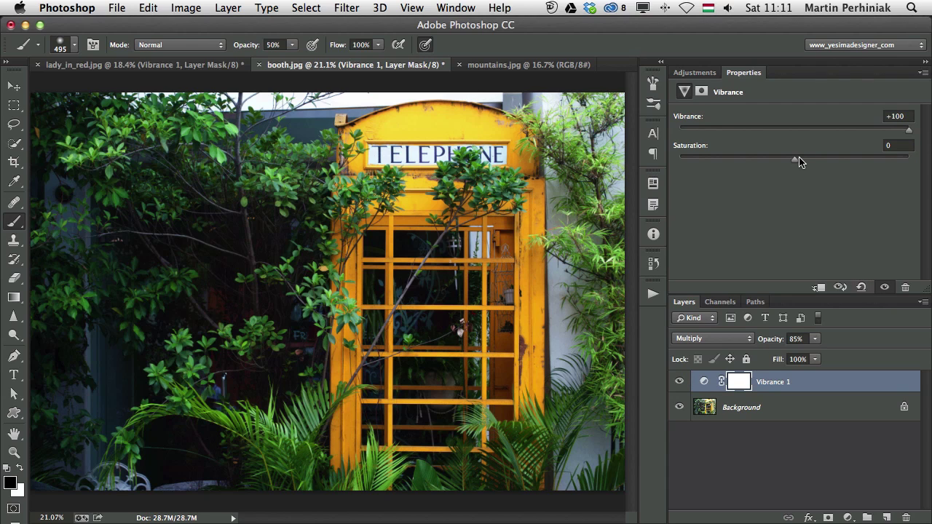
drag(797, 160, 807, 162)
Step: Switch to mountains.jpg, fit it in the window, and add a Vibrance adjustment layer
click(534, 65)
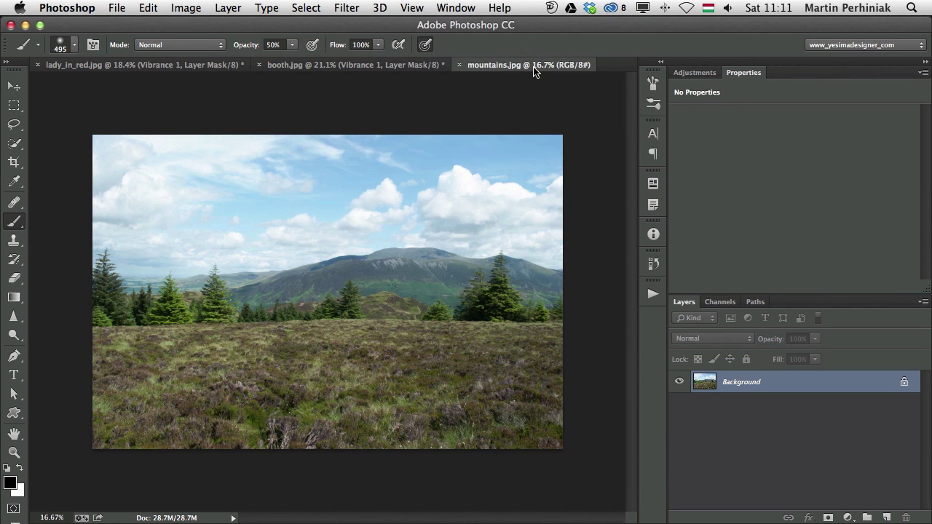
key(super+0)
click(692, 75)
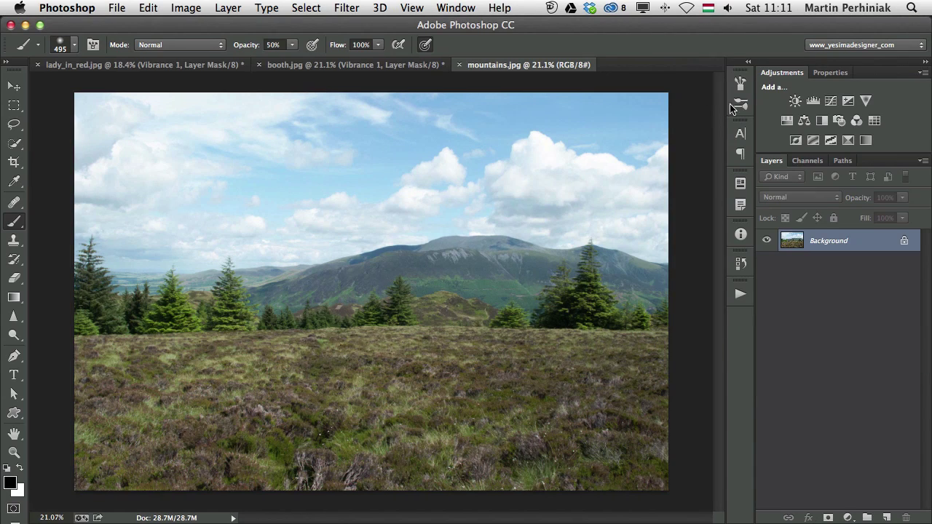
key(super+0)
click(866, 101)
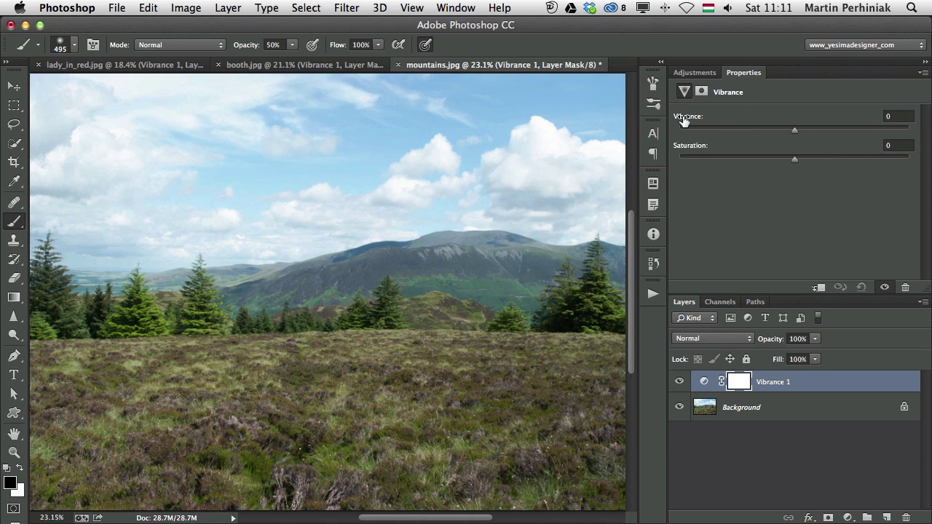
Step: Set the mountains Vibrance to +97, keeping Saturation at 0
drag(684, 120, 713, 121)
click(691, 118)
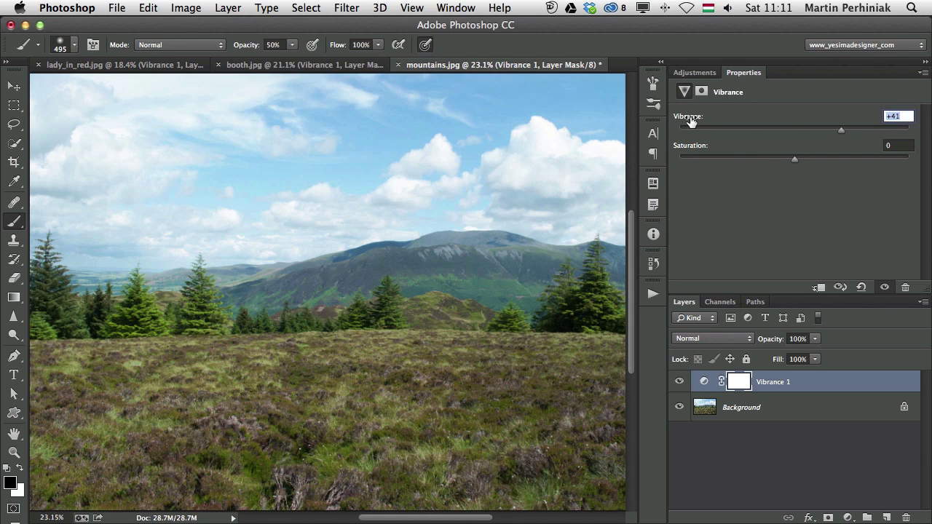
text(0)
drag(686, 118, 750, 118)
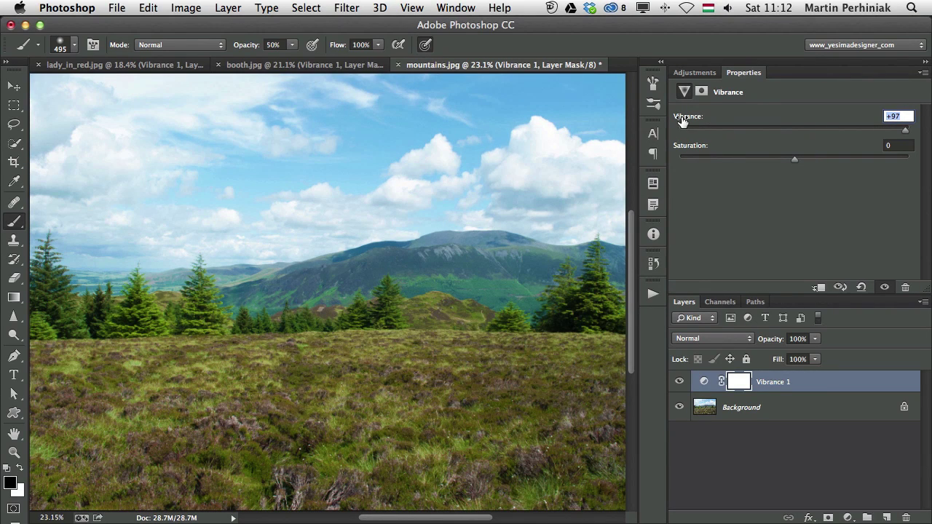
click(685, 149)
click(684, 149)
click(691, 152)
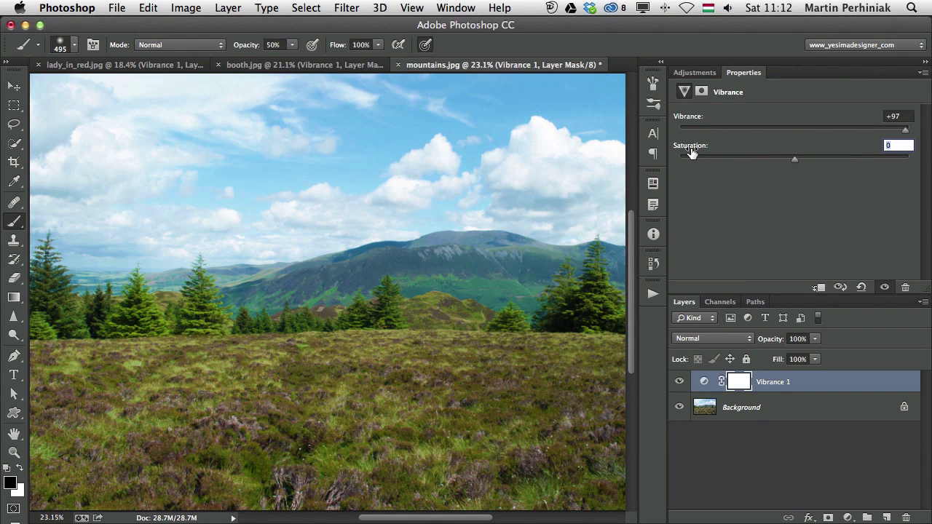